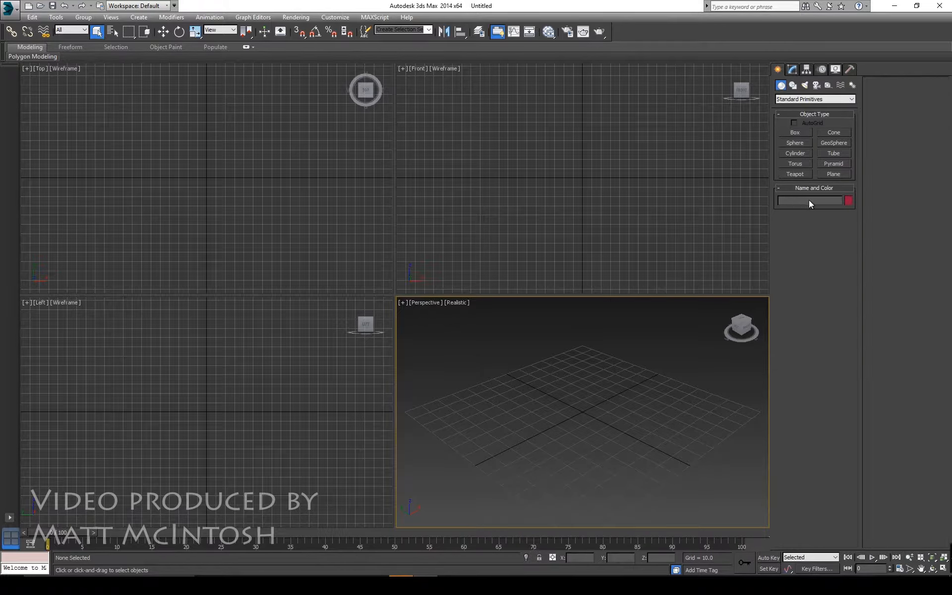
- Create a box about 105.6 long, 95.5 wide and 75.2 high around the grid centre in the Top view
click(794, 133)
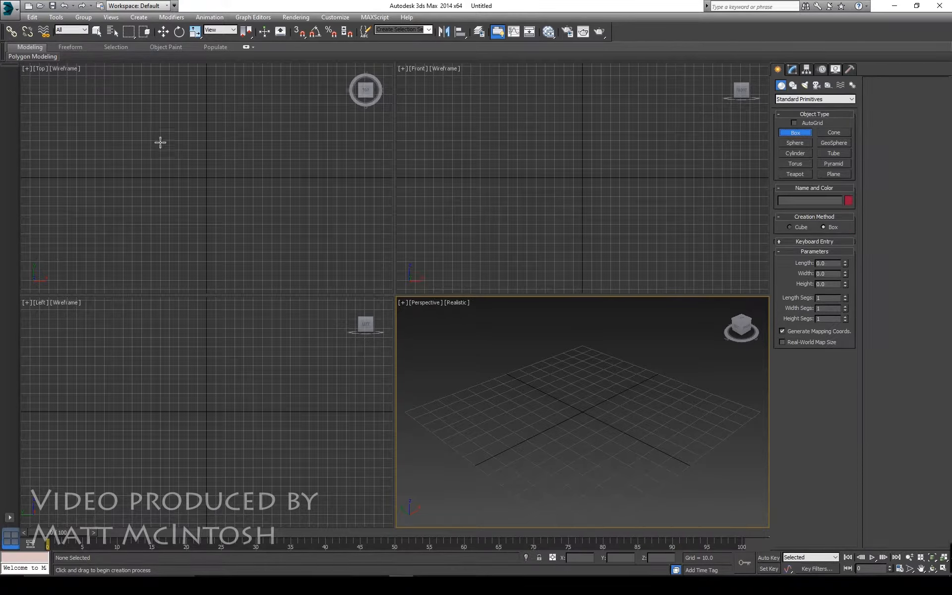
drag(160, 129, 249, 226)
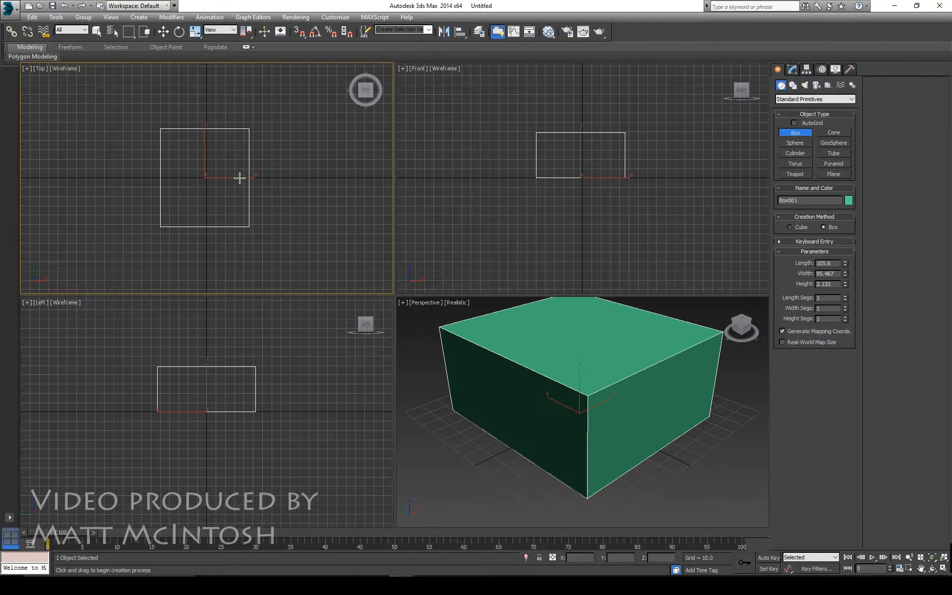
click(238, 156)
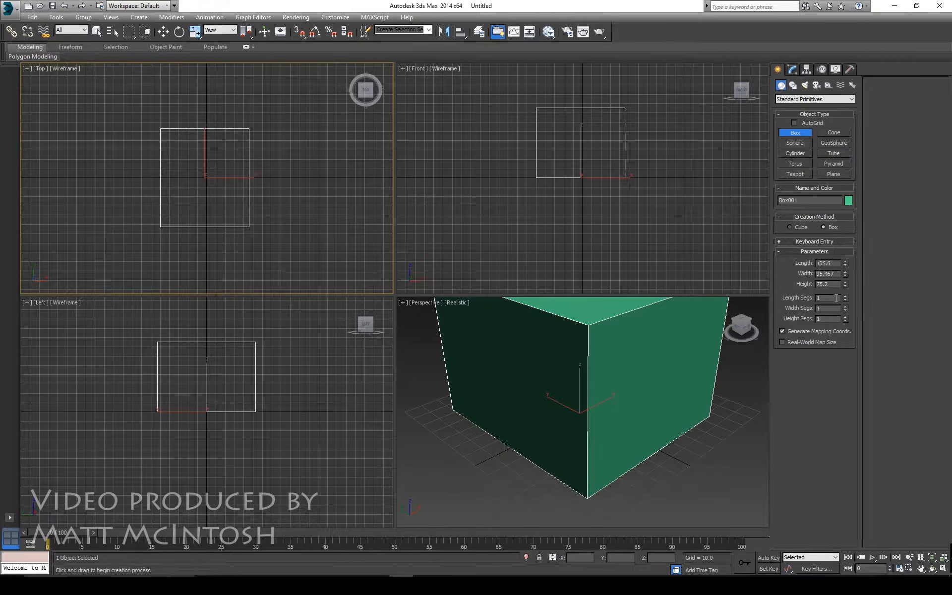
drag(846, 300, 844, 341)
- Maximize the Perspective view and examine the box from several angles by zooming, panning and orbiting
click(431, 379)
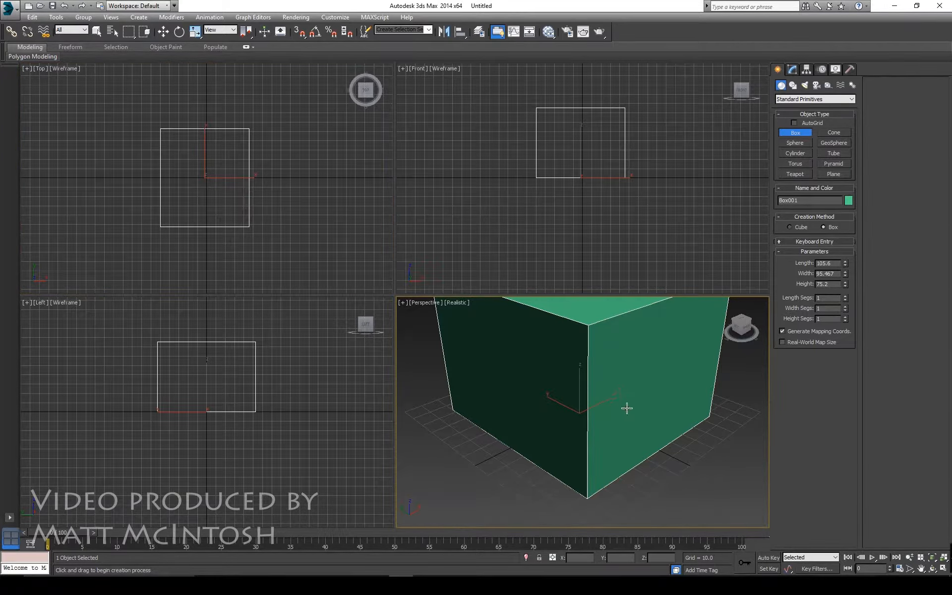
click(943, 568)
scroll(547, 290, down, 5)
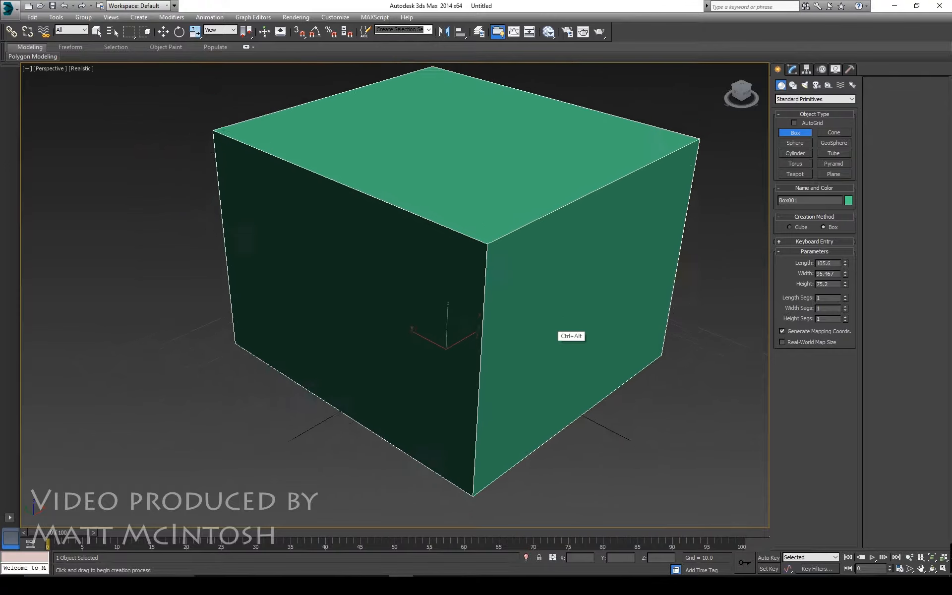
middle_drag(596, 310, 576, 316)
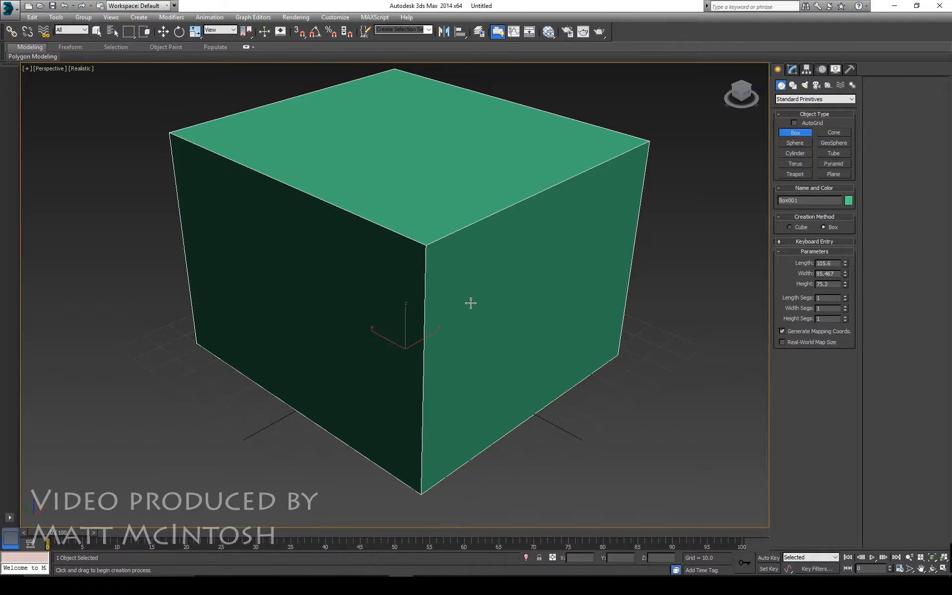
alt+middle_drag(425, 325, 403, 325)
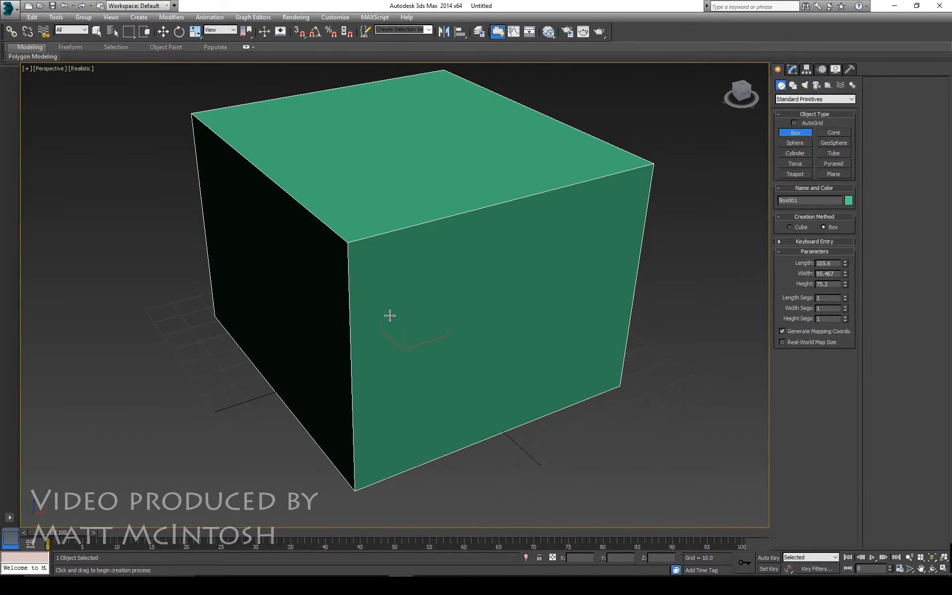
alt+middle_drag(363, 311, 387, 308)
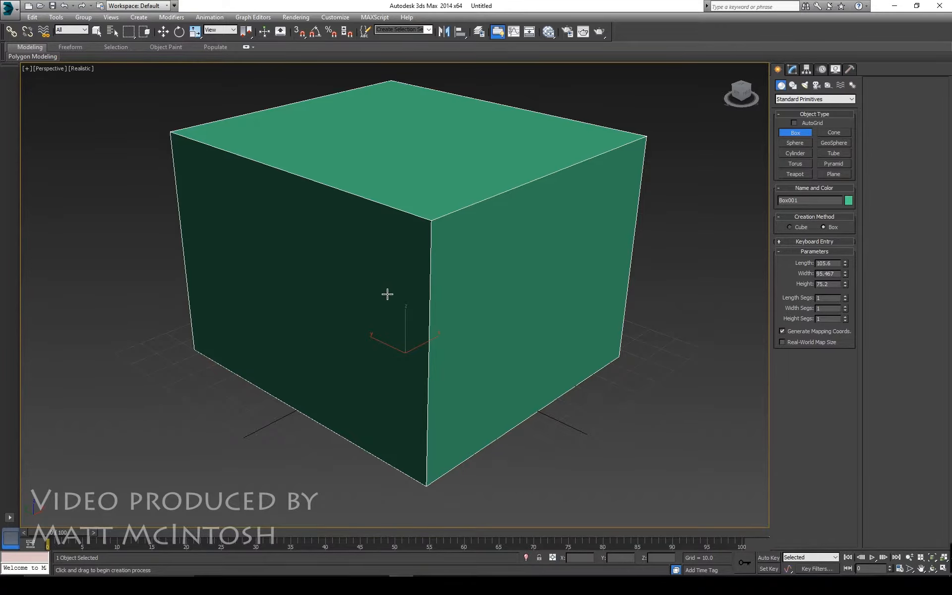
middle_drag(352, 285, 557, 287)
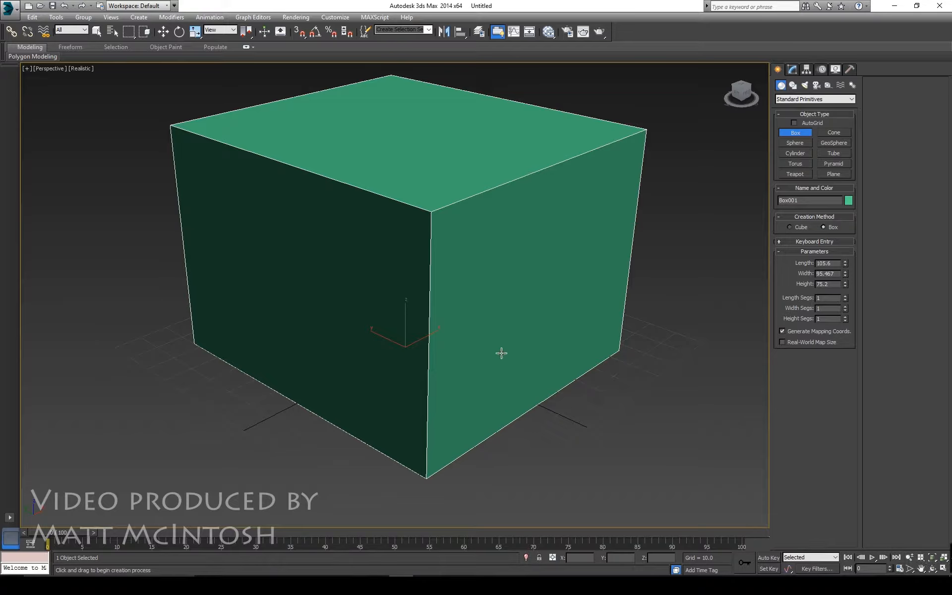
ctrl+alt+middle_drag(495, 382, 486, 198)
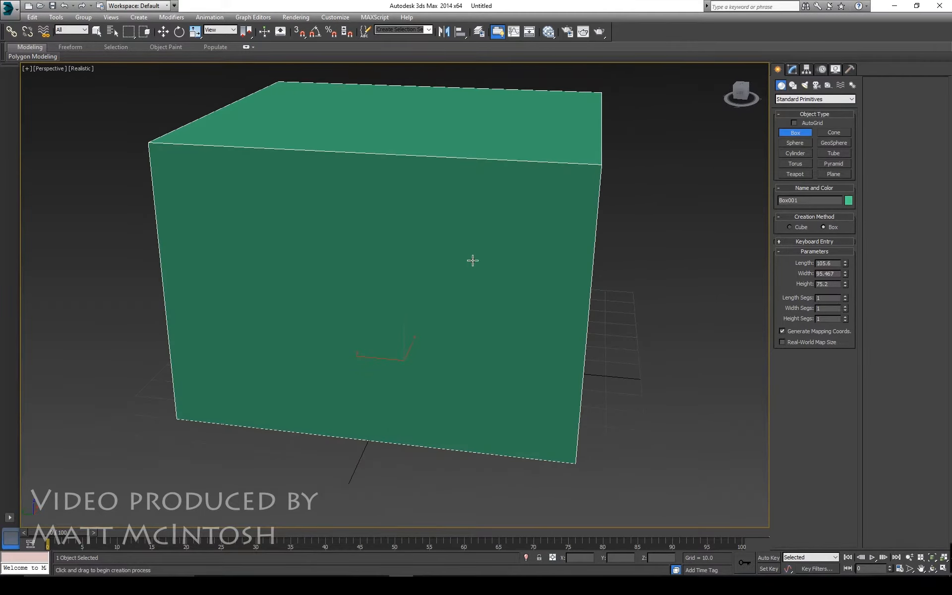
alt+middle_drag(433, 293, 451, 317)
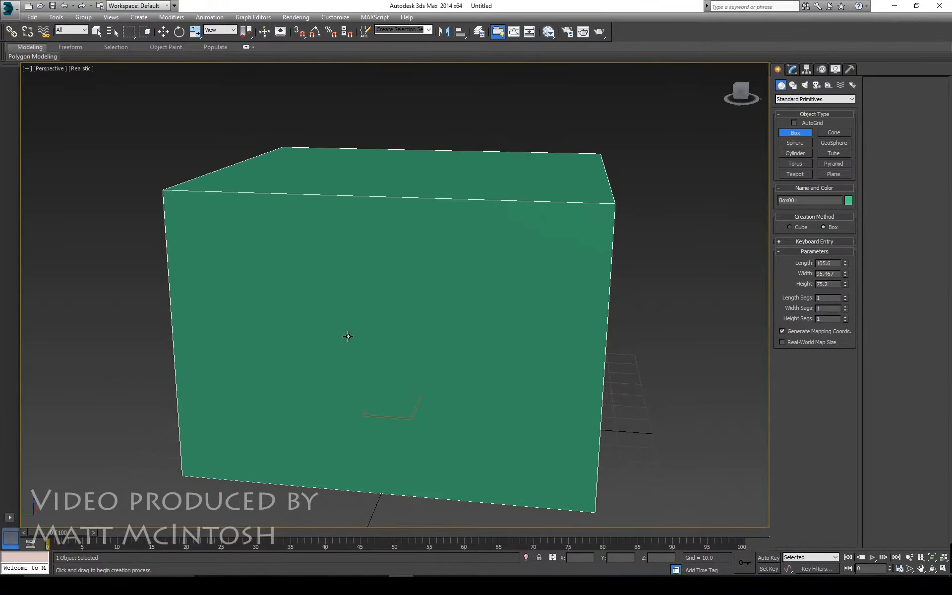
- Move the box freely to about X -9.8, Y 10.9, Z 3.5
click(163, 33)
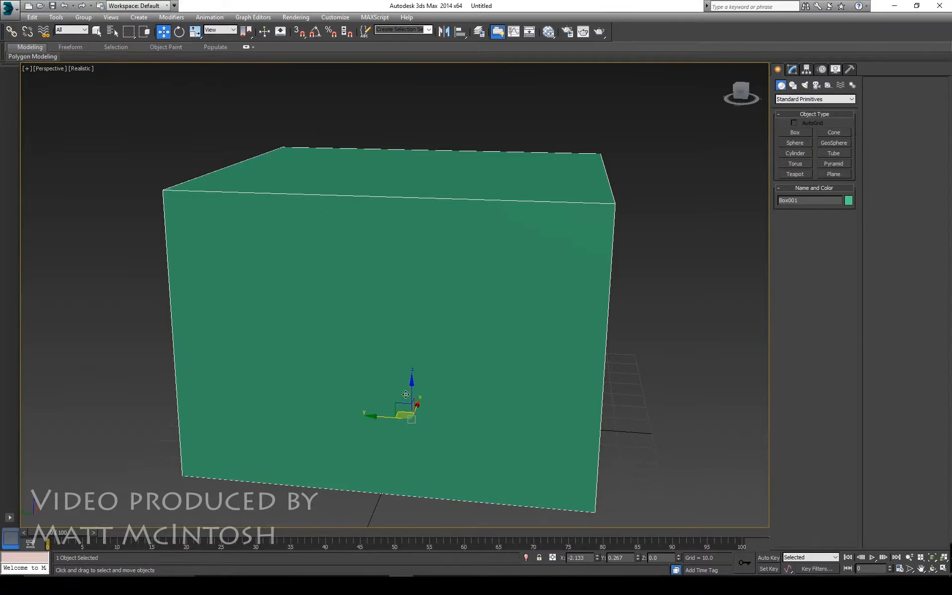
drag(405, 394, 381, 392)
alt+middle_drag(381, 392, 424, 337)
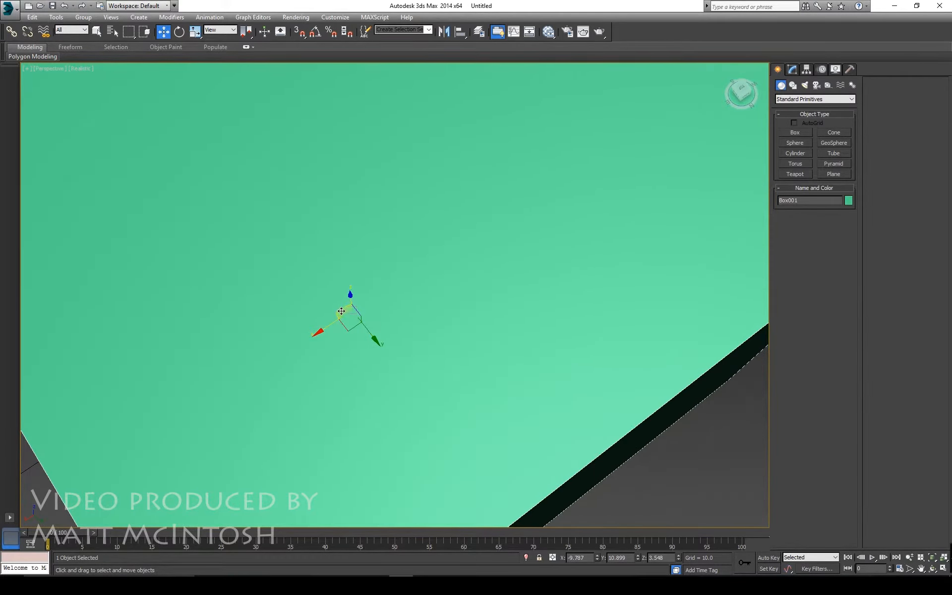
alt+middle_drag(341, 310, 328, 349)
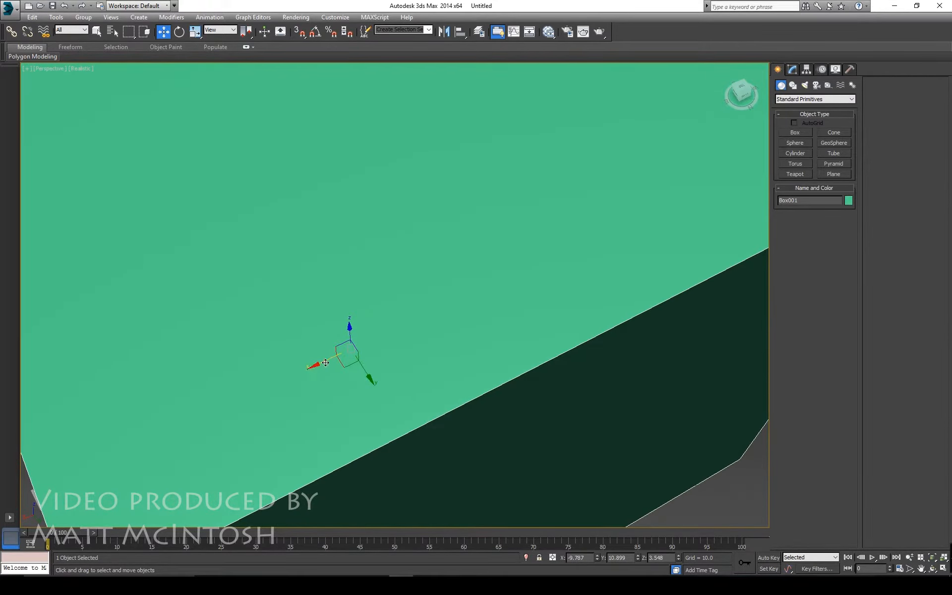
alt+middle_drag(352, 345, 329, 355)
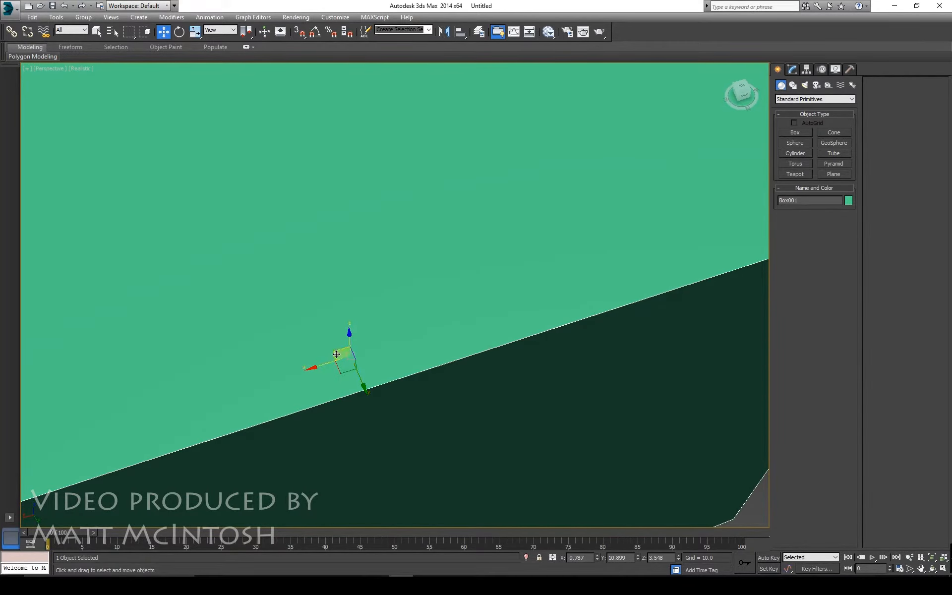
- Move the box in the XZ plane and in the XY plane to about X -1.9, Y 25.8, Z 24.0
drag(338, 352, 380, 248)
scroll(353, 307, down, 5)
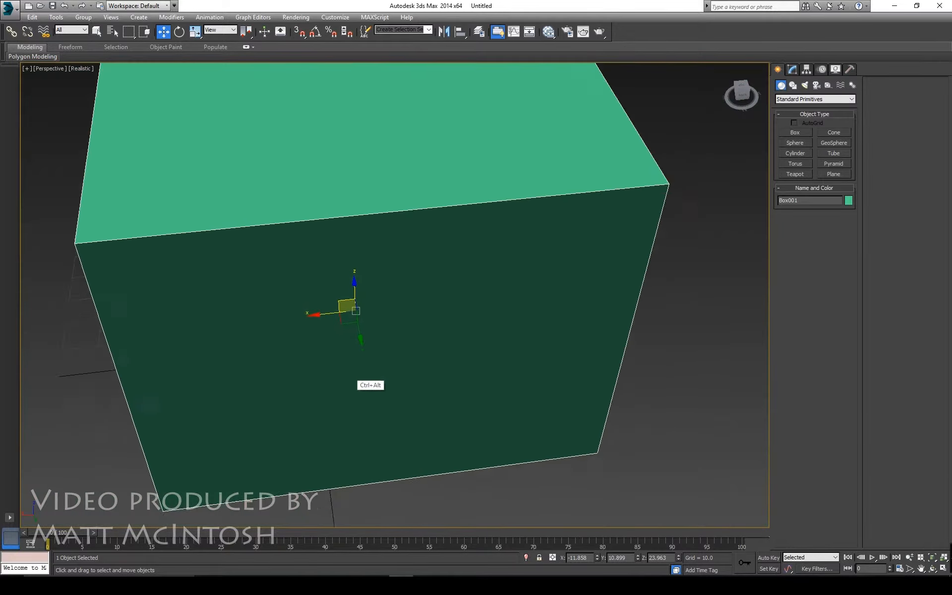
alt+middle_drag(351, 317, 320, 301)
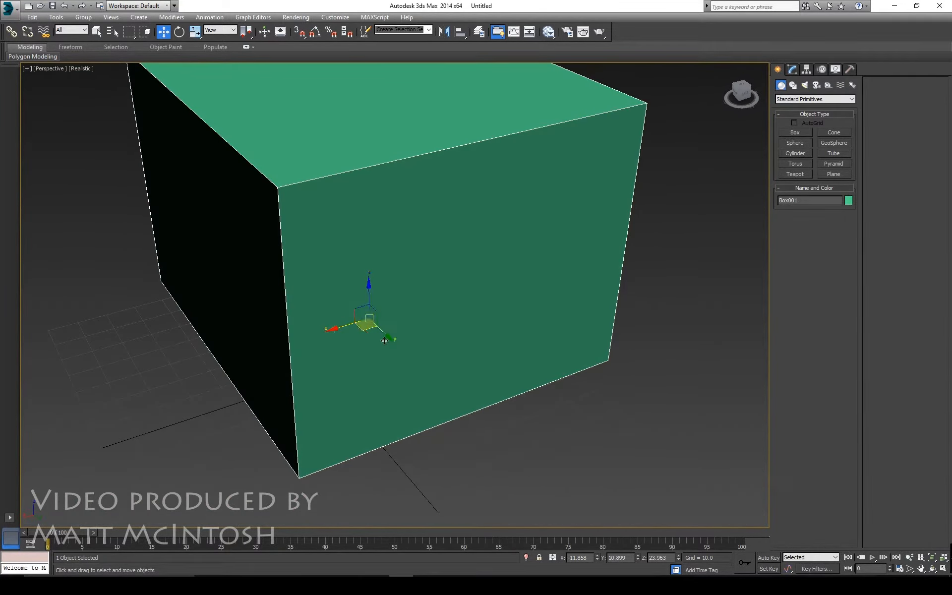
drag(371, 320, 359, 342)
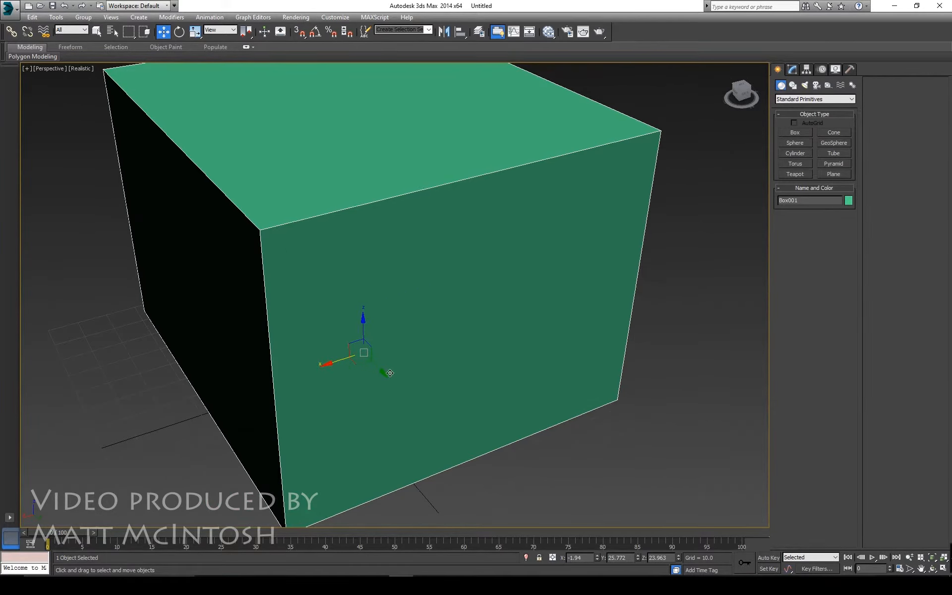
alt+middle_drag(412, 357, 401, 337)
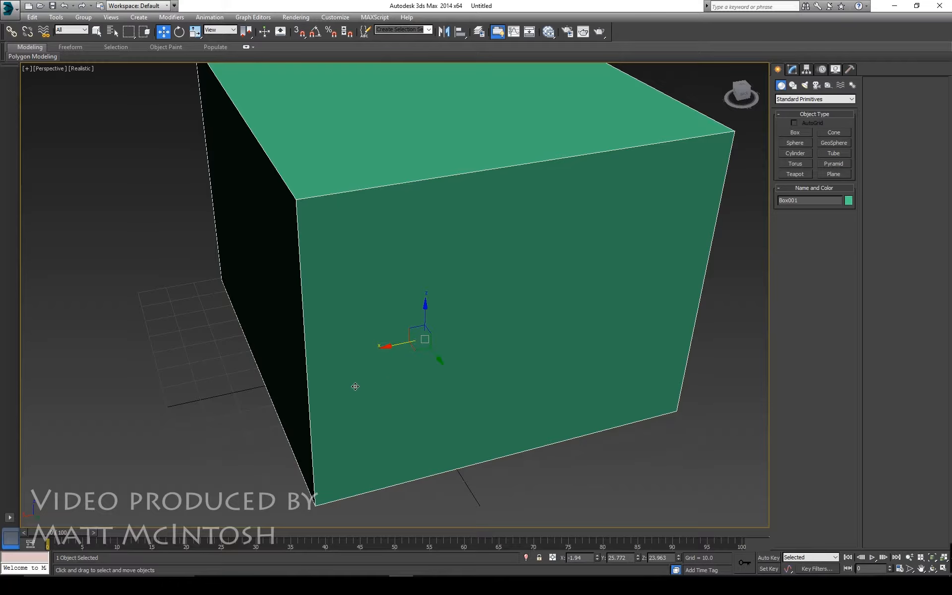
middle_drag(444, 376, 400, 333)
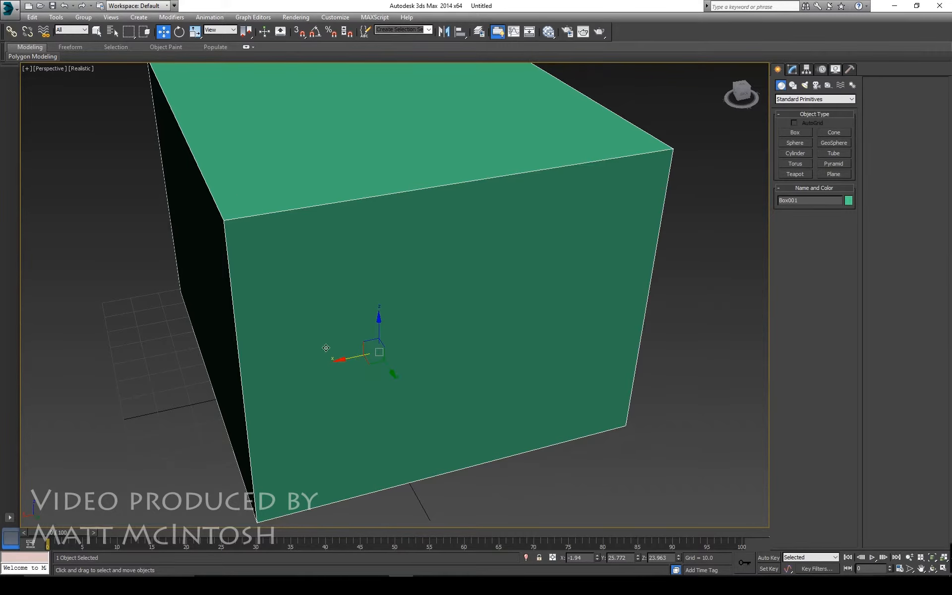
- Rotate the box freely to a slight tilt of about X -2.2, Y 2.9 and Z 6.6 degrees
click(180, 32)
middle_drag(488, 414, 483, 394)
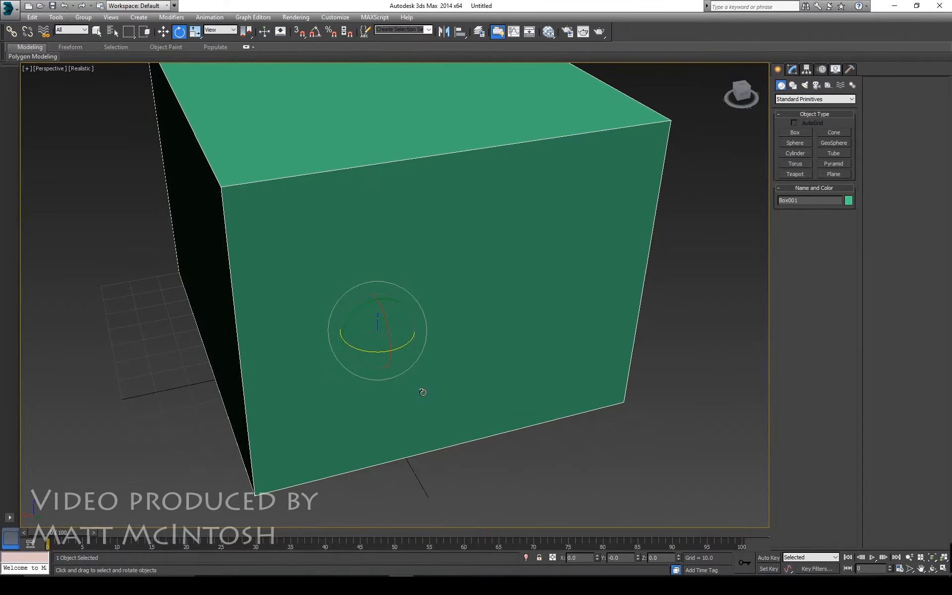
mouse_move(370, 351)
mouse_down()
mouse_move(368, 337)
mouse_move(404, 324)
mouse_move(369, 337)
mouse_up()
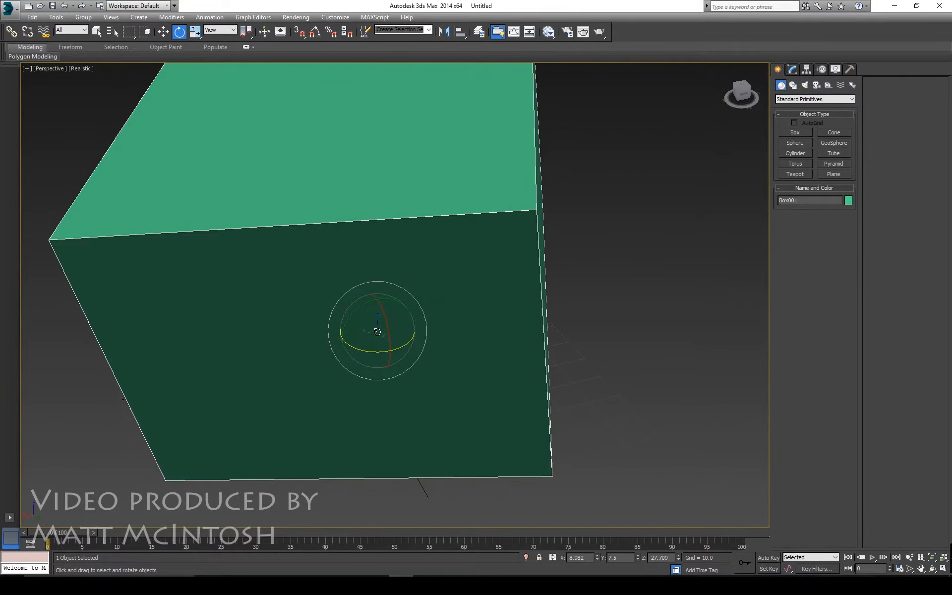
mouse_move(392, 317)
mouse_down()
mouse_move(429, 315)
mouse_move(374, 311)
mouse_move(366, 346)
mouse_move(357, 329)
mouse_move(342, 333)
mouse_move(364, 348)
mouse_move(346, 313)
mouse_move(392, 305)
mouse_up()
alt+middle_drag(358, 326, 372, 331)
mouse_move(377, 324)
mouse_down()
mouse_move(369, 357)
mouse_move(387, 346)
mouse_move(376, 351)
mouse_move(374, 334)
mouse_move(372, 346)
mouse_move(386, 330)
mouse_up()
alt+middle_drag(386, 331, 338, 319)
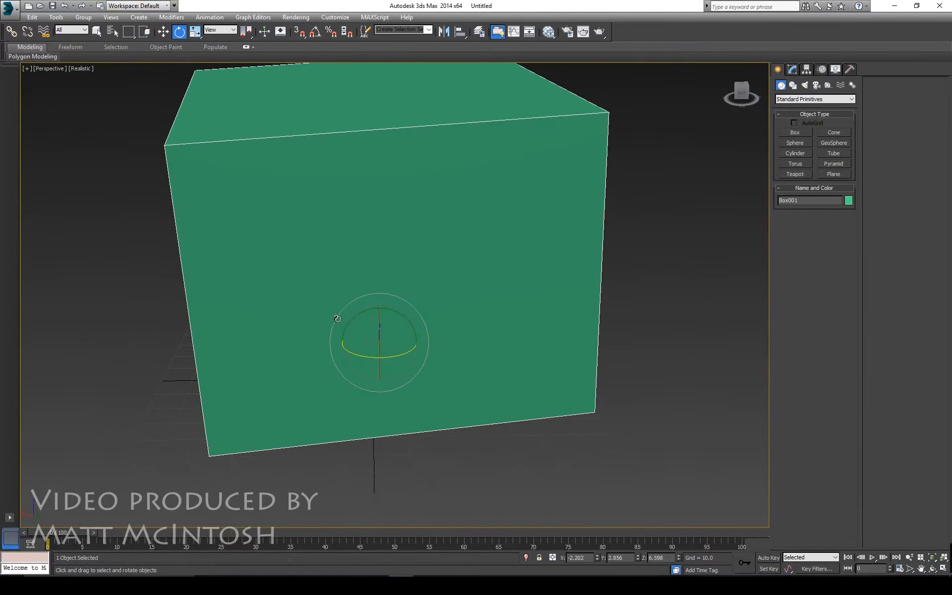
- Scale the box down to about 37% in X, 30% in Y and 35% in Z
click(196, 34)
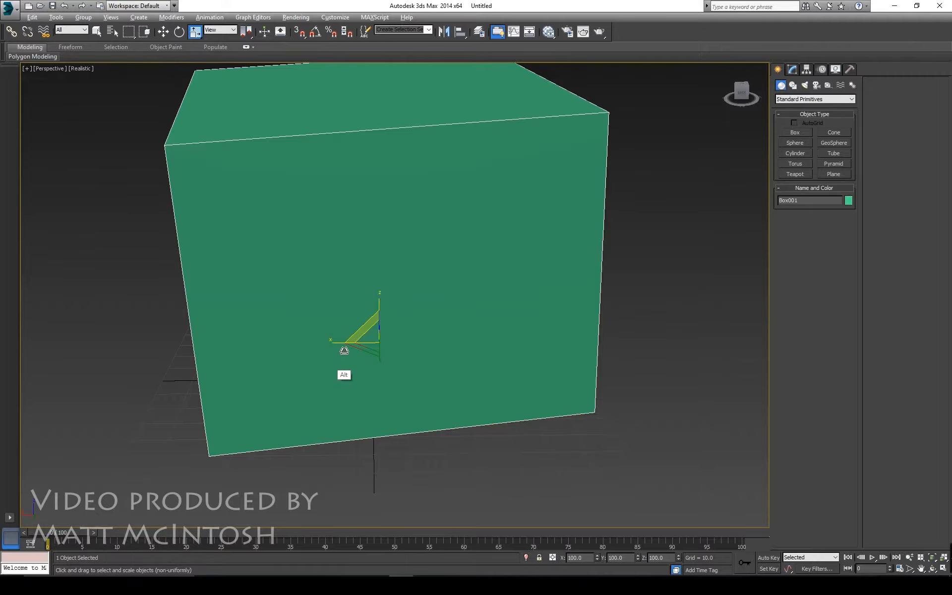
alt+middle_drag(344, 351, 371, 362)
mouse_move(372, 331)
mouse_down()
mouse_move(403, 272)
mouse_move(325, 350)
mouse_move(361, 334)
mouse_move(386, 341)
mouse_move(371, 334)
mouse_up()
drag(376, 293, 366, 313)
alt+middle_drag(367, 313, 388, 336)
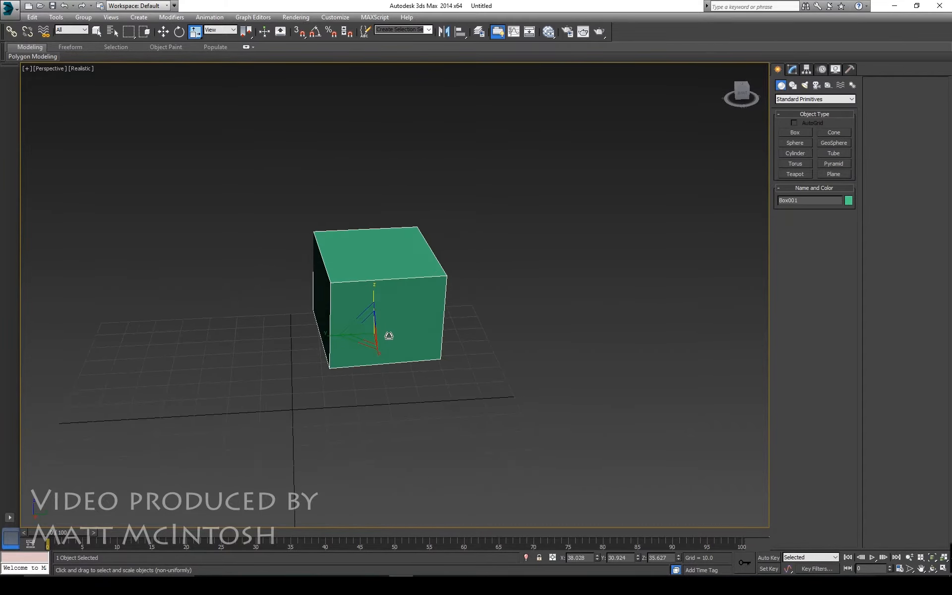
drag(369, 330, 338, 313)
alt+middle_drag(338, 313, 575, 251)
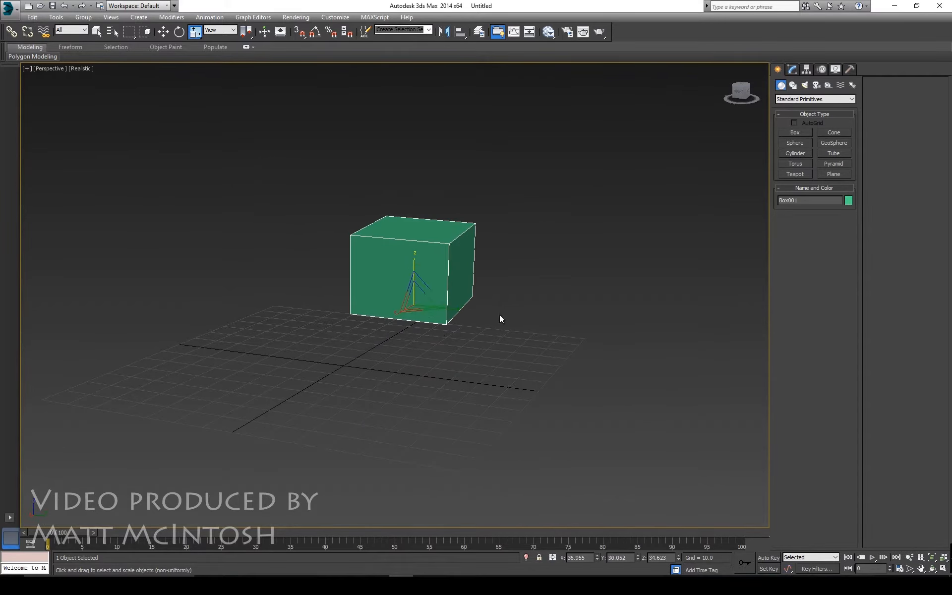
alt+middle_drag(498, 319, 469, 334)
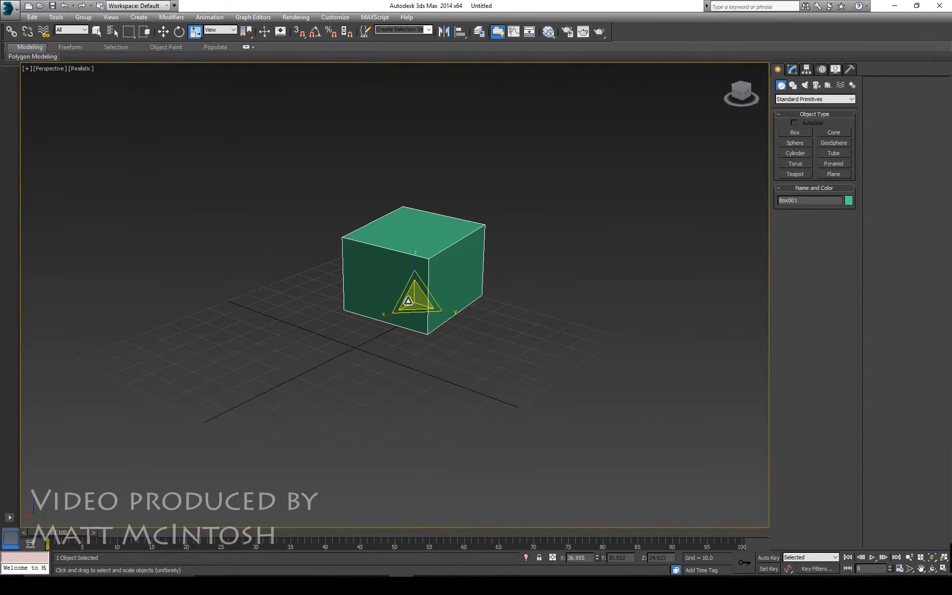
mouse_move(388, 325)
alt+middle_down()
mouse_move(416, 329)
mouse_move(395, 330)
alt+middle_up()
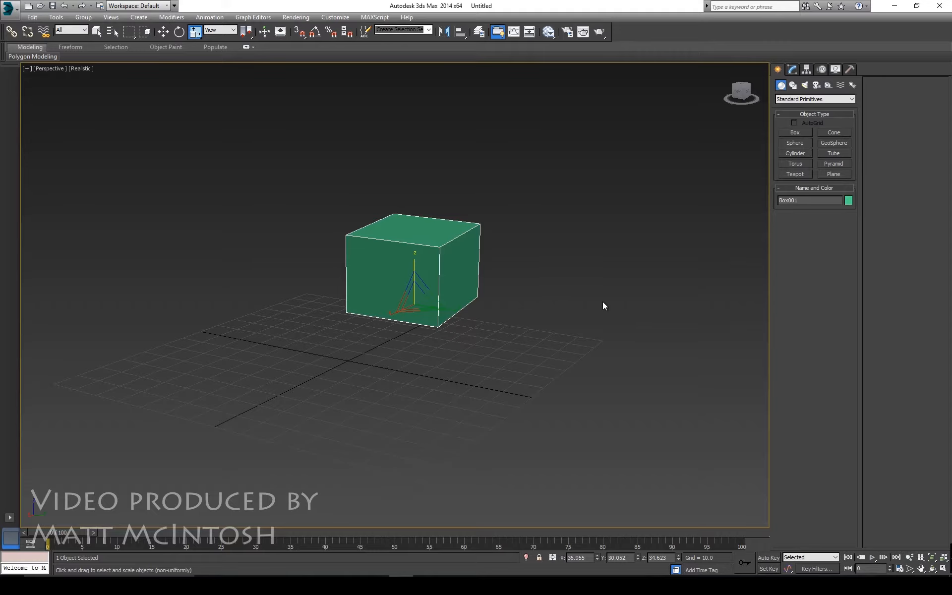
alt+middle_drag(425, 329, 372, 326)
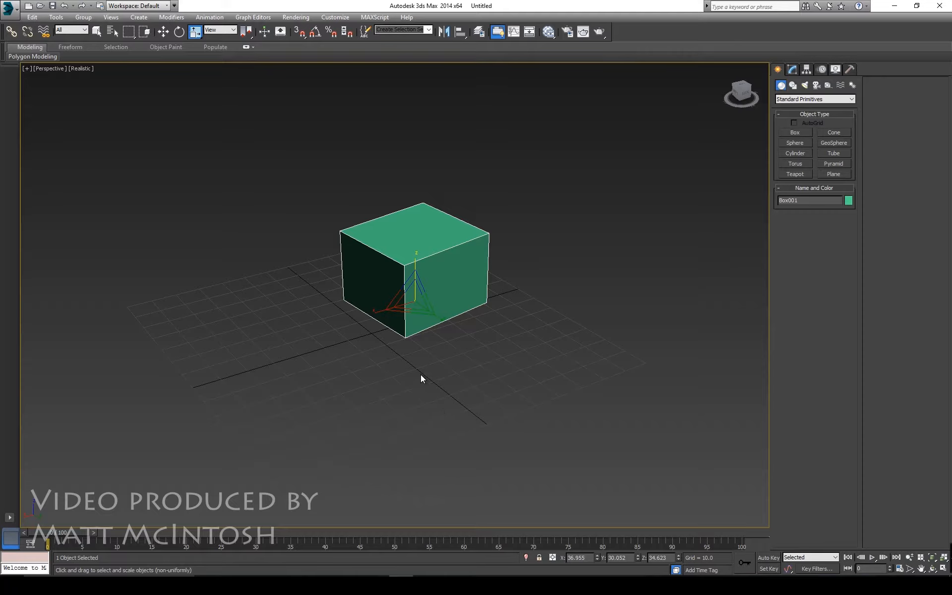
- Place the box at the world origin by entering absolute move coordinates X 0, Y 0 and Z 0
key(F12)
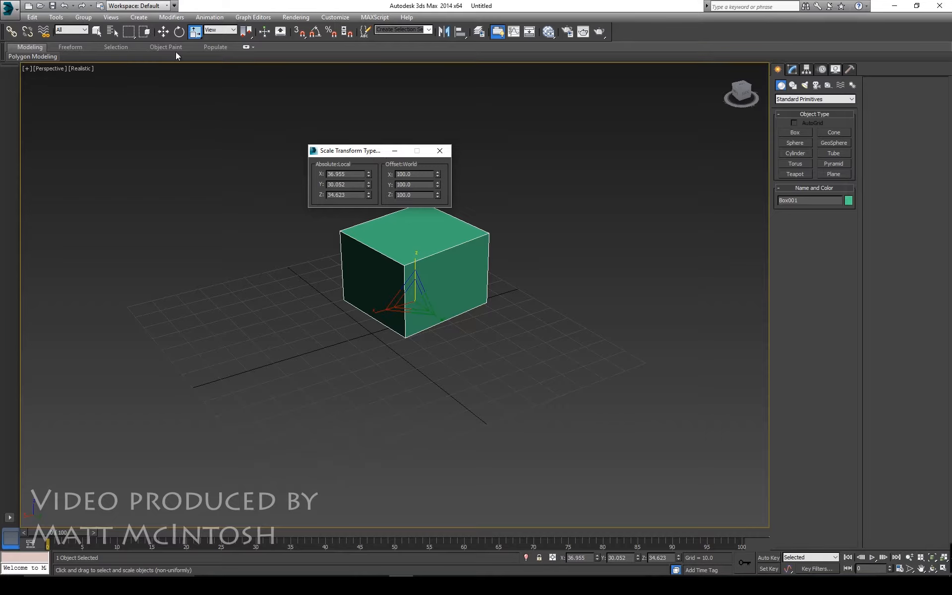
click(163, 32)
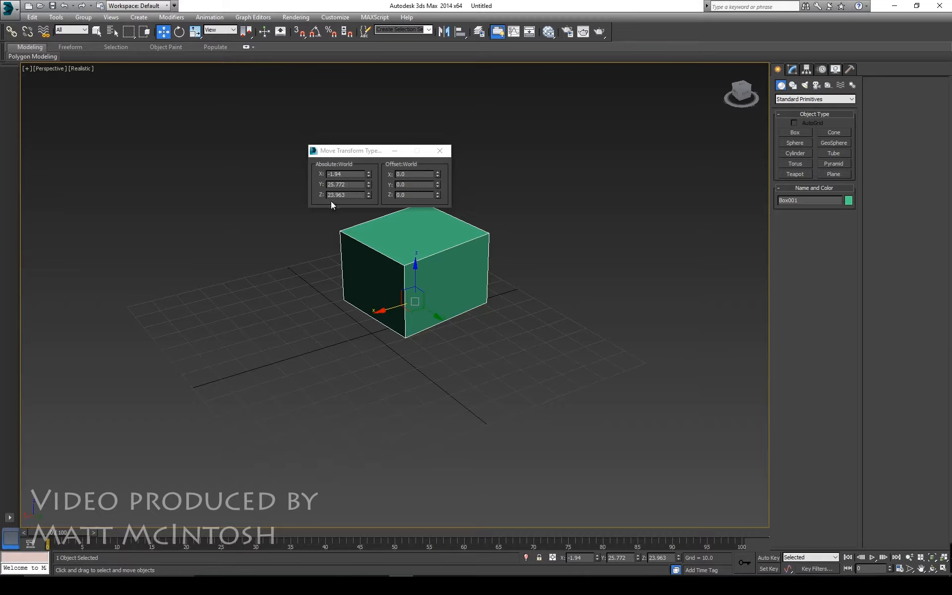
click(349, 173)
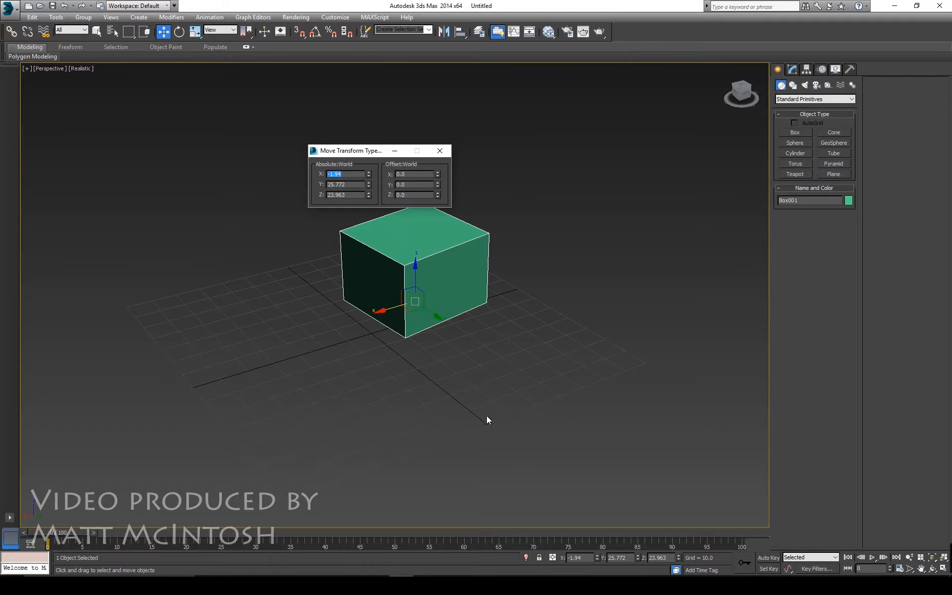
click(359, 172)
double_click(349, 175)
text(0)
key(Tab)
text(0)
key(Tab)
text(0)
key(Tab)
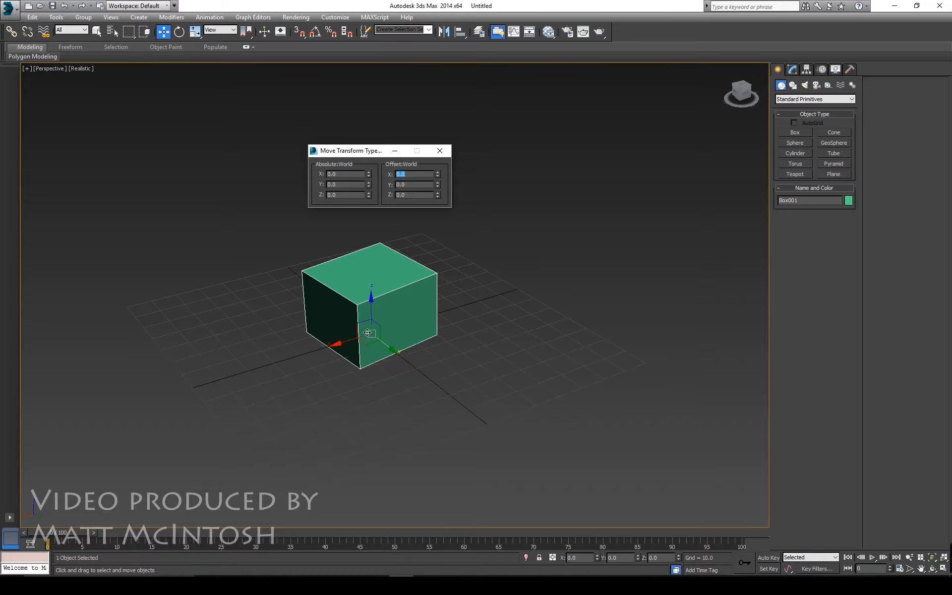
alt+middle_drag(345, 322, 363, 331)
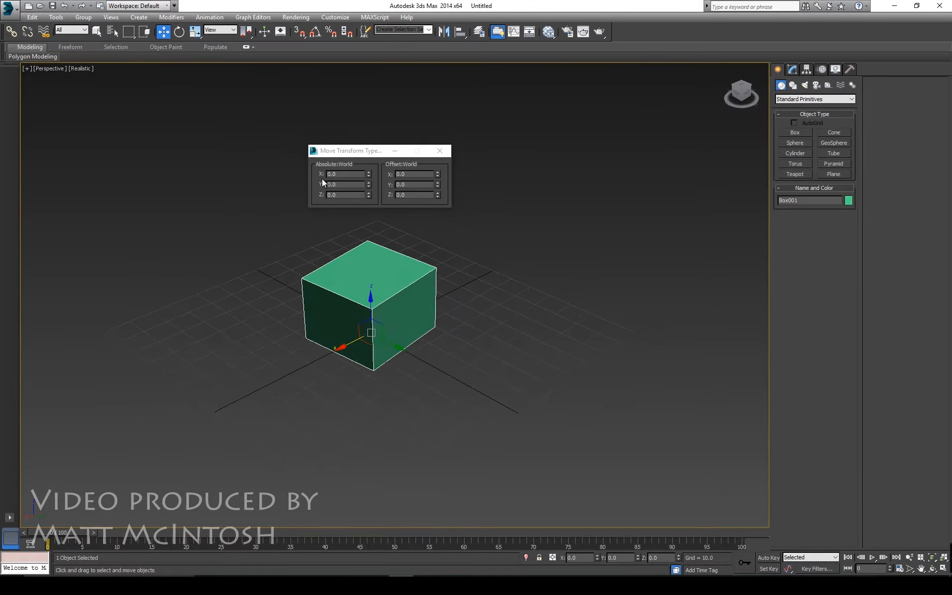